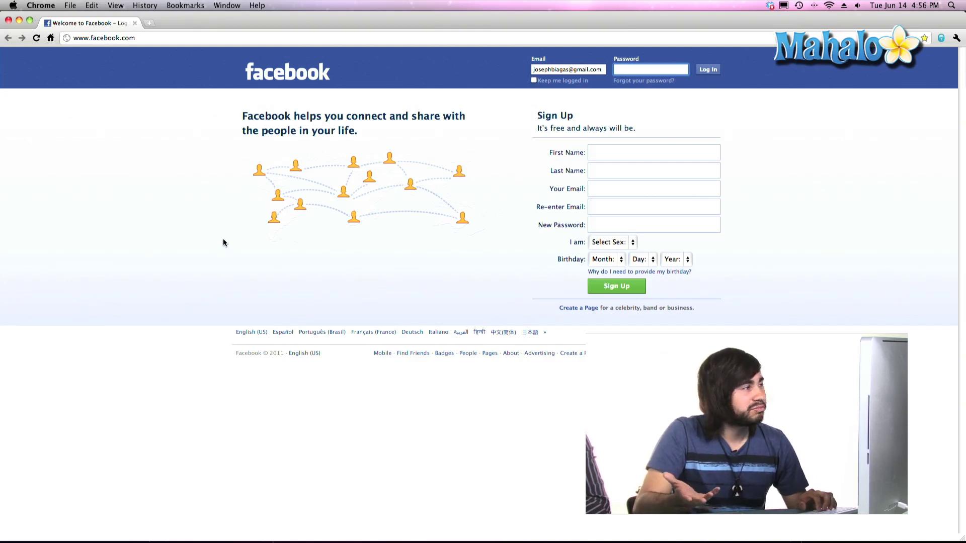
- In Preferences, change the Facebook startup page address to facebook.com/settingsunrise
click(150, 22)
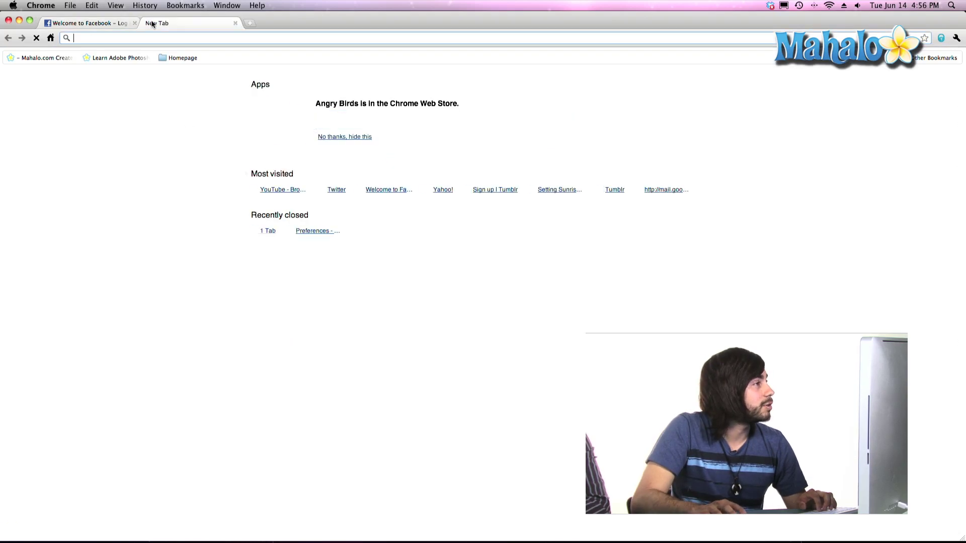
click(237, 23)
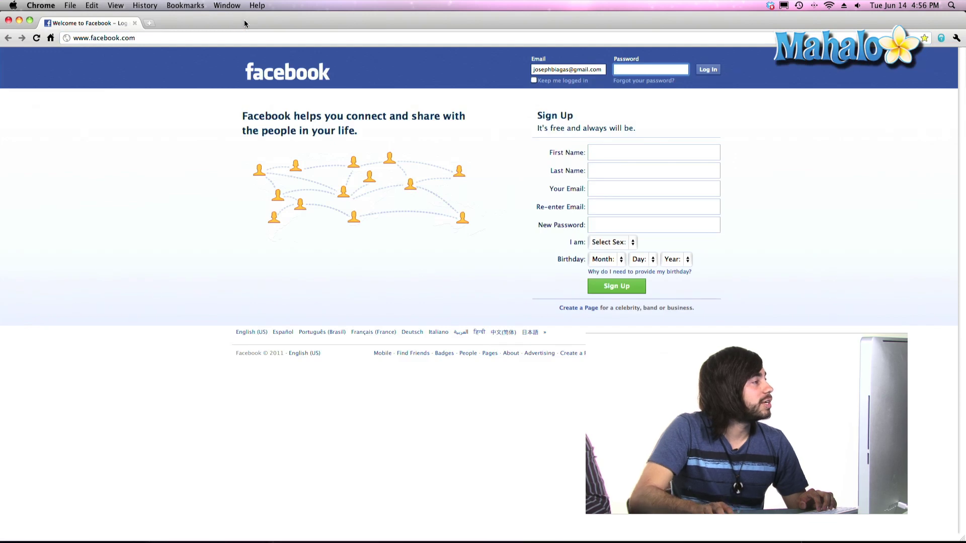
click(44, 7)
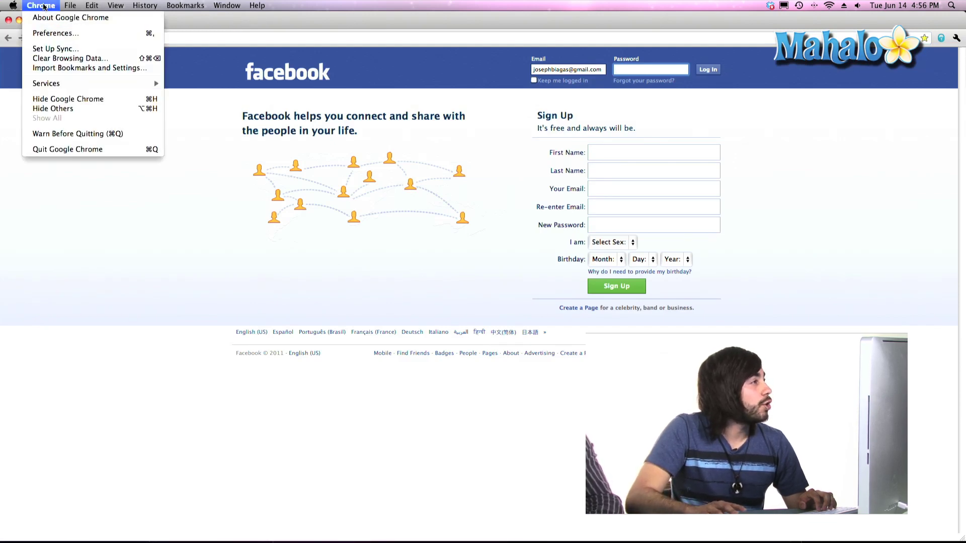
click(44, 33)
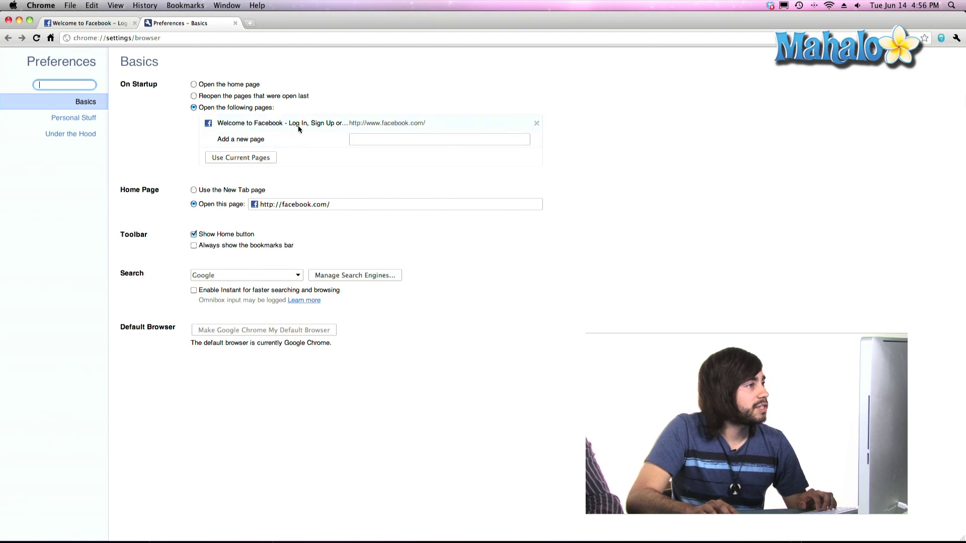
click(406, 125)
click(466, 124)
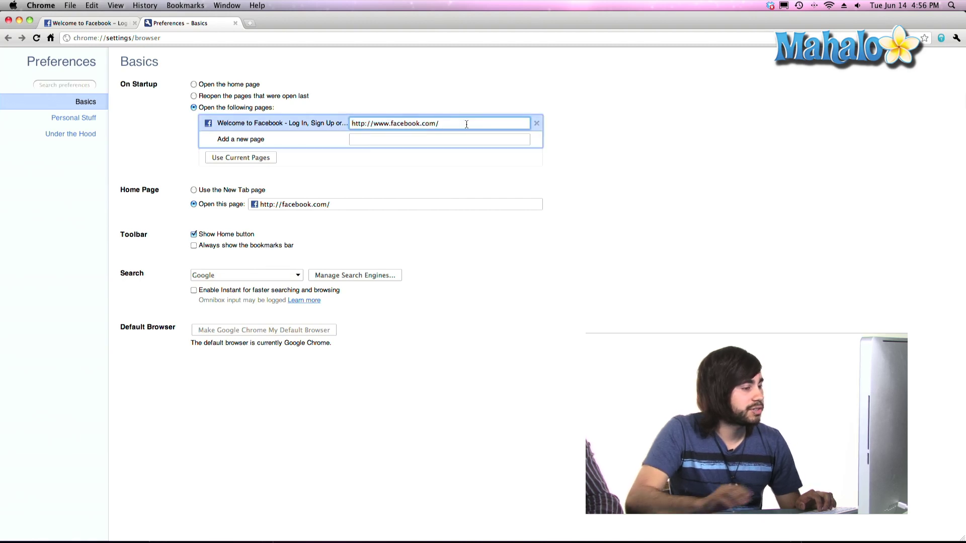
text(settingsun)
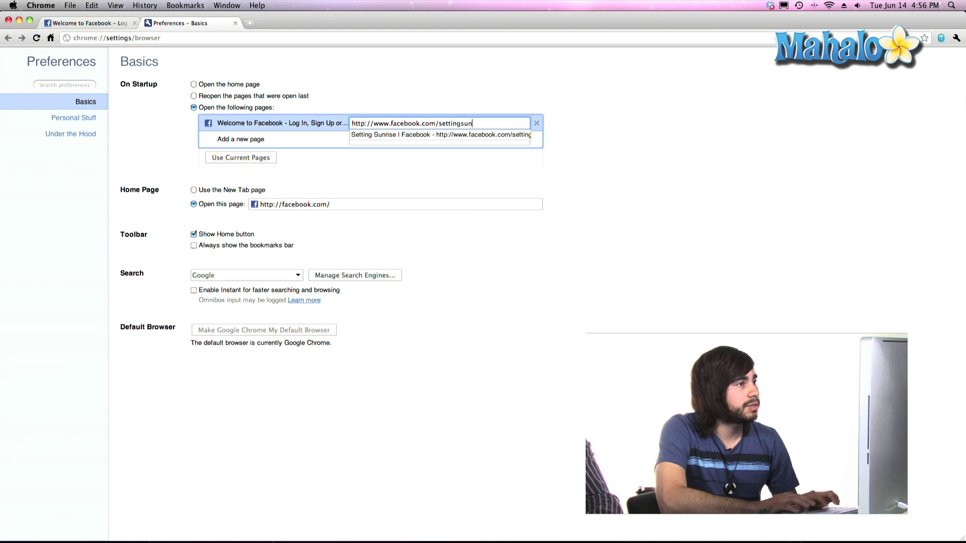
text(rise)
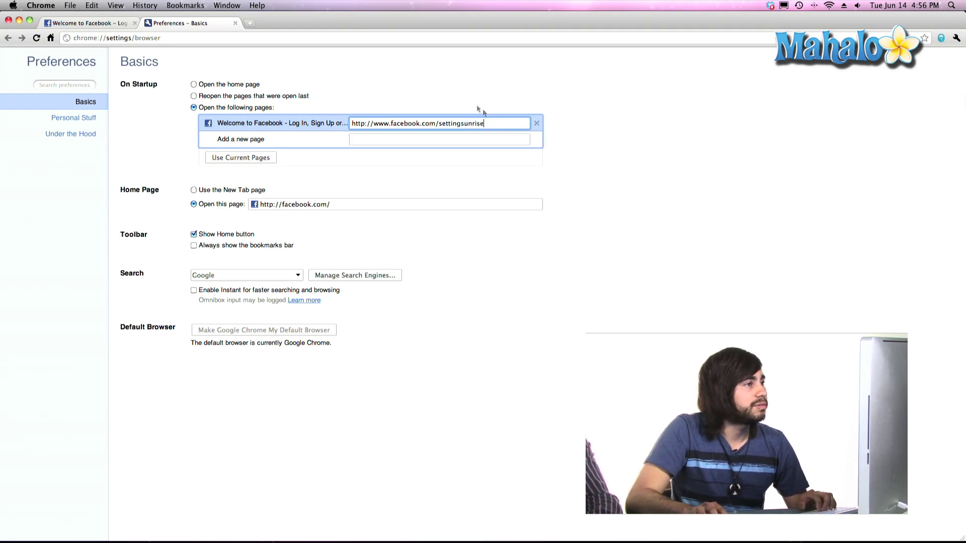
key(Return)
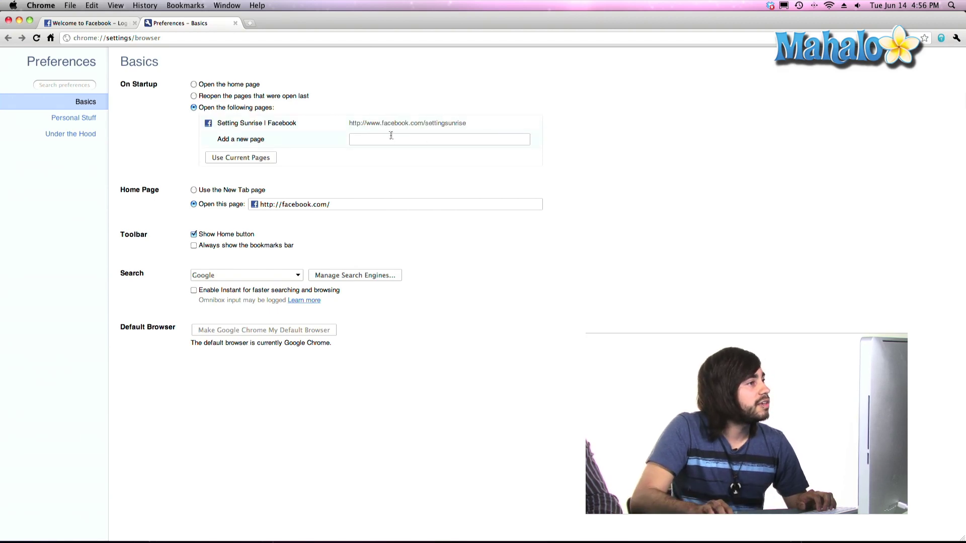
- Add twitter.com/settingsunrise and settingsunrise.tumblr.com as further startup pages
click(365, 141)
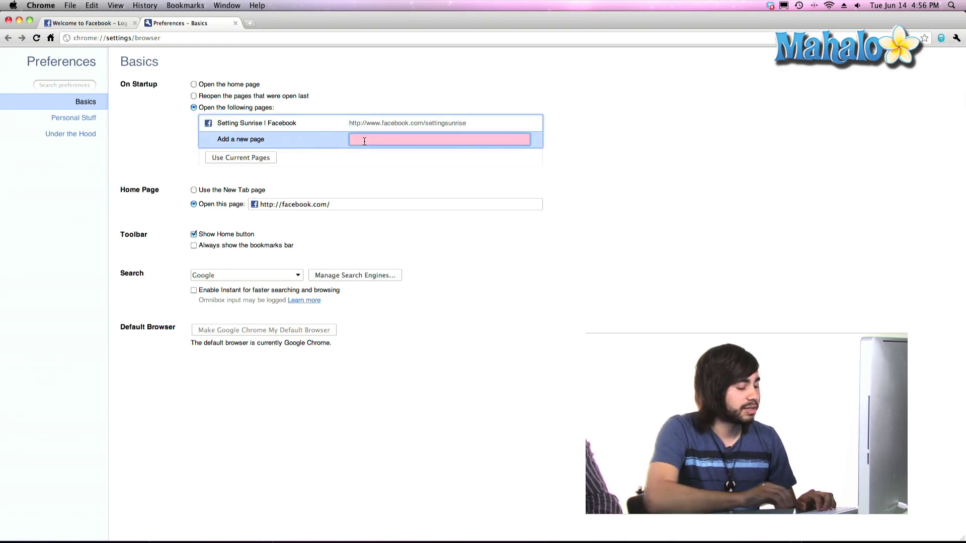
text(twitt)
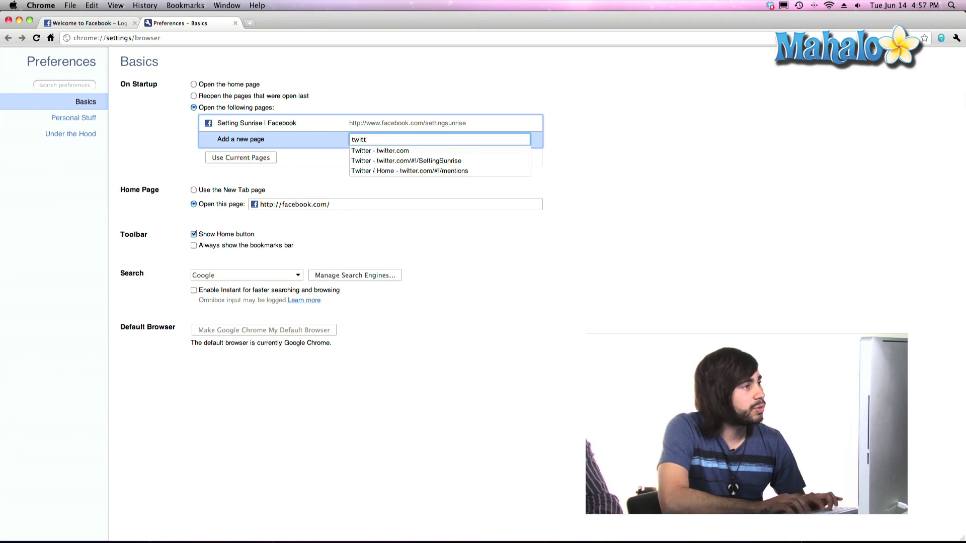
text(er.com/settingsunrise)
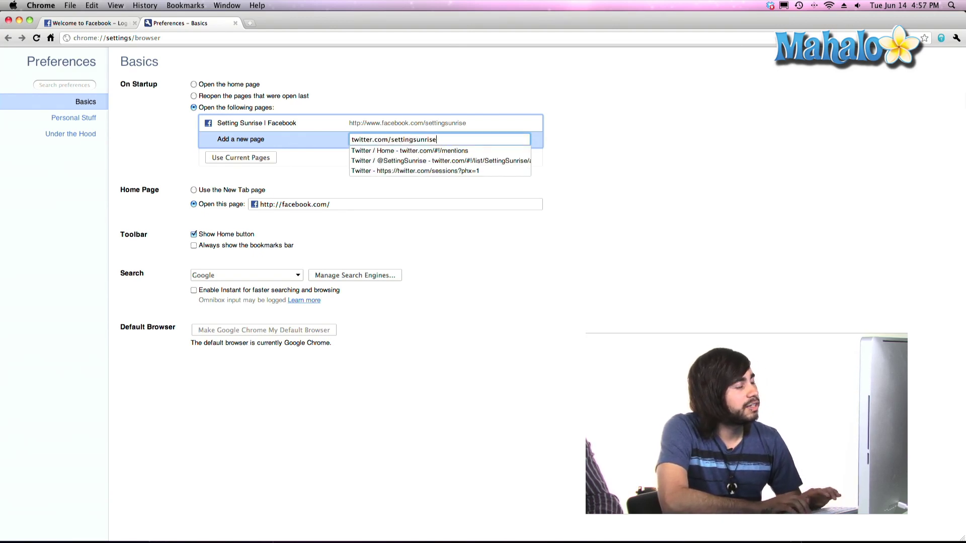
key(Return)
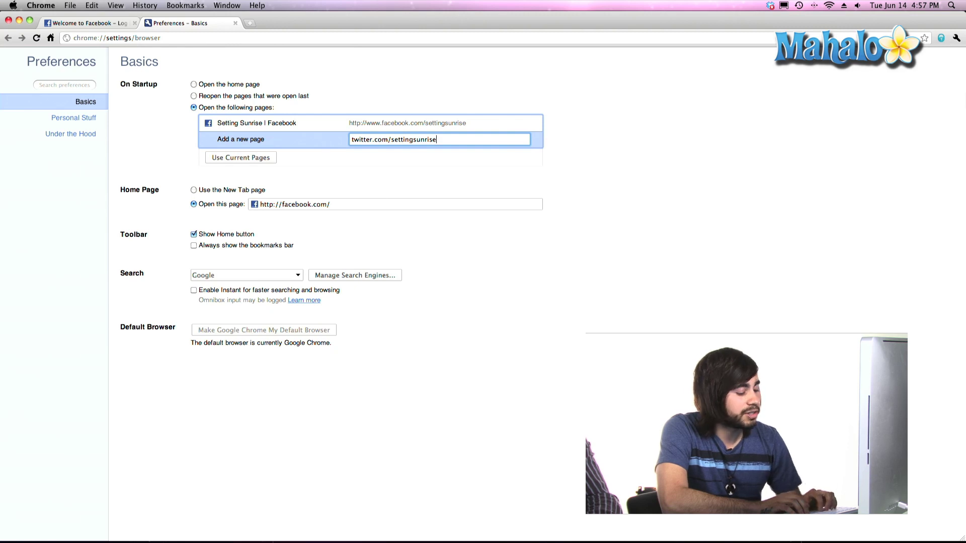
key(Return)
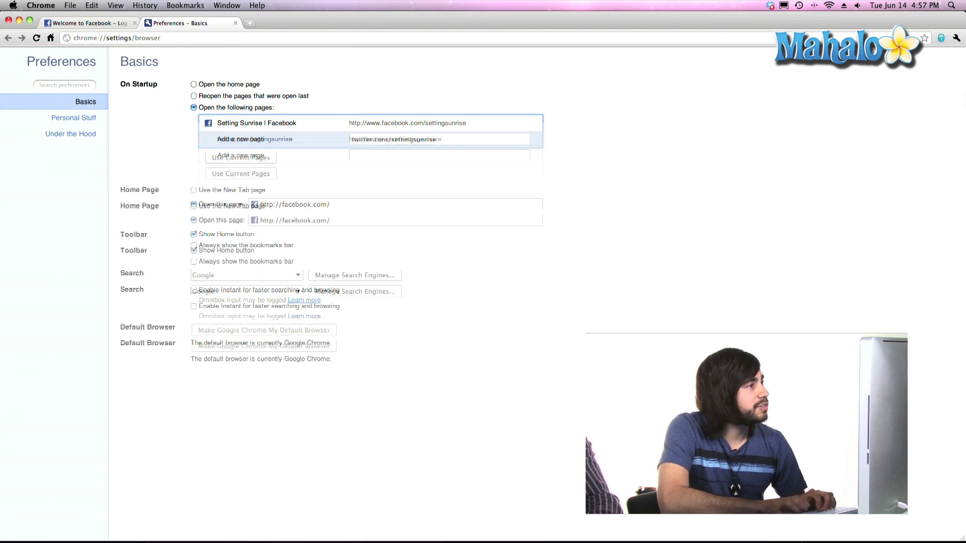
click(367, 156)
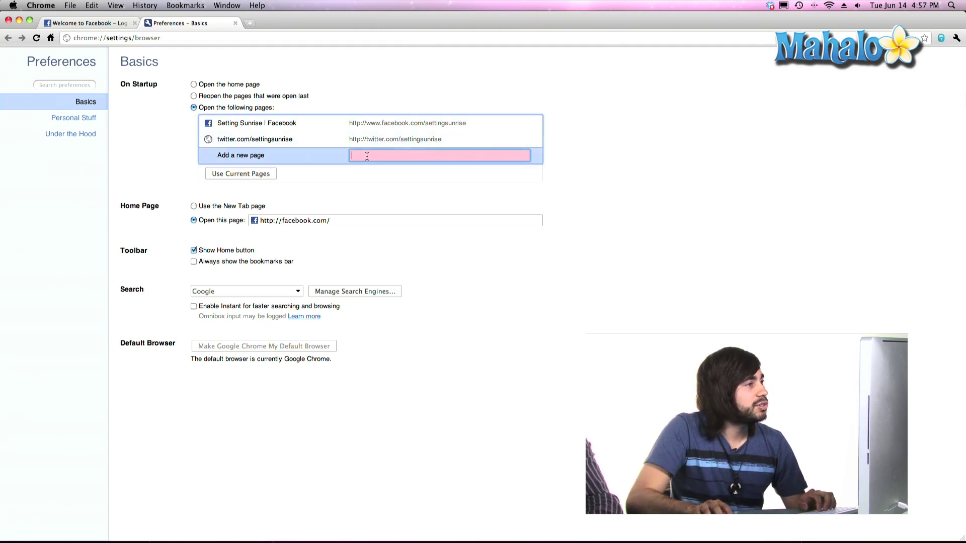
text(set)
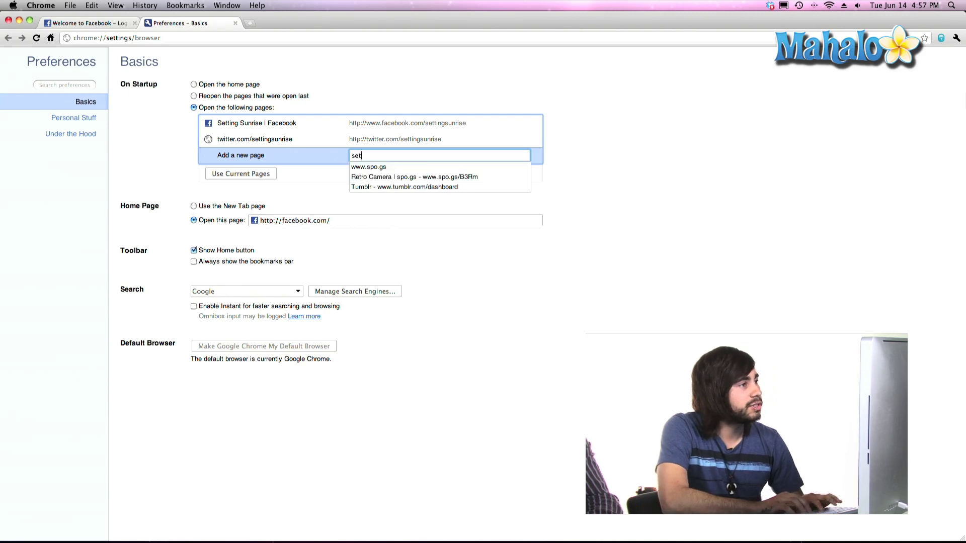
text(tingsunrise)
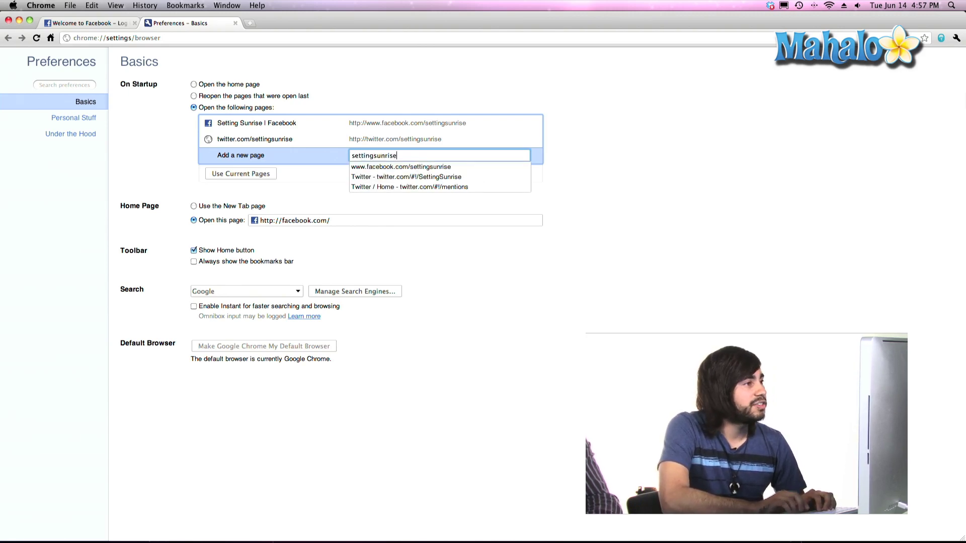
text(.tumblr.com)
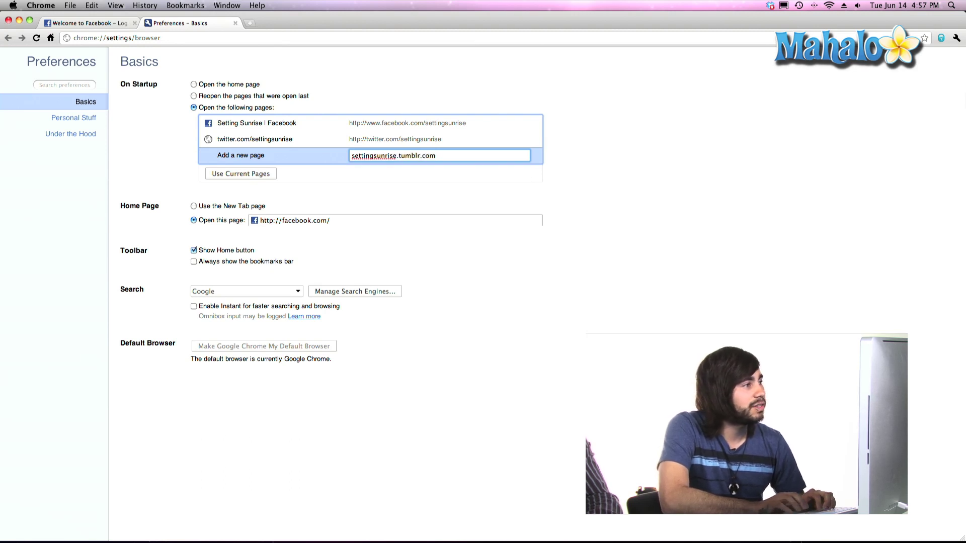
key(Return)
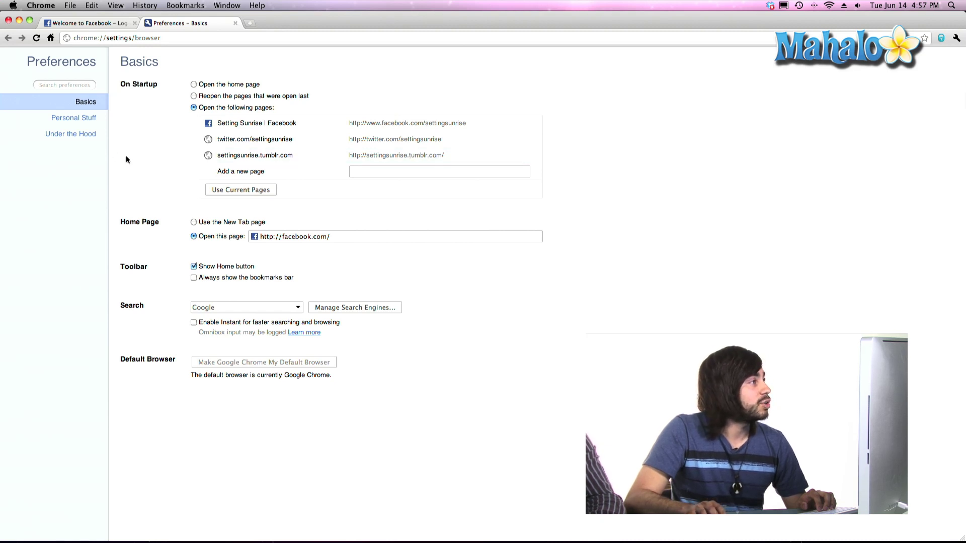
- Quit and relaunch Chrome, then check the Twitter and Tumblr tabs opened at startup
click(41, 5)
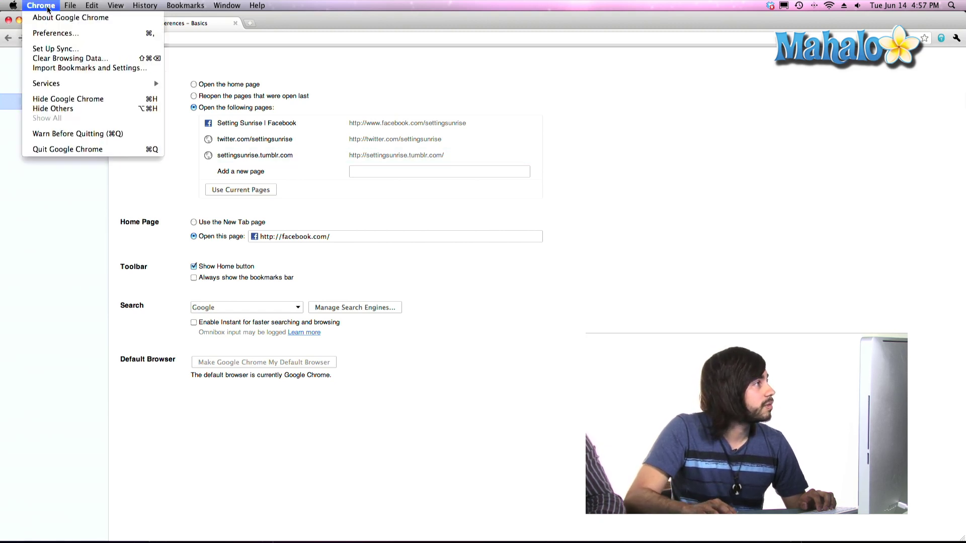
click(63, 149)
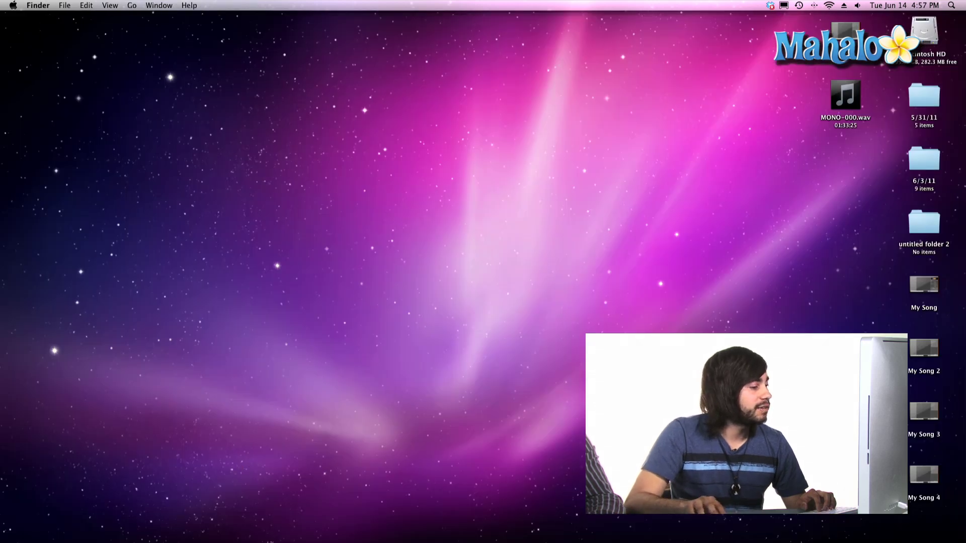
mouse_move(217, 535)
click(226, 519)
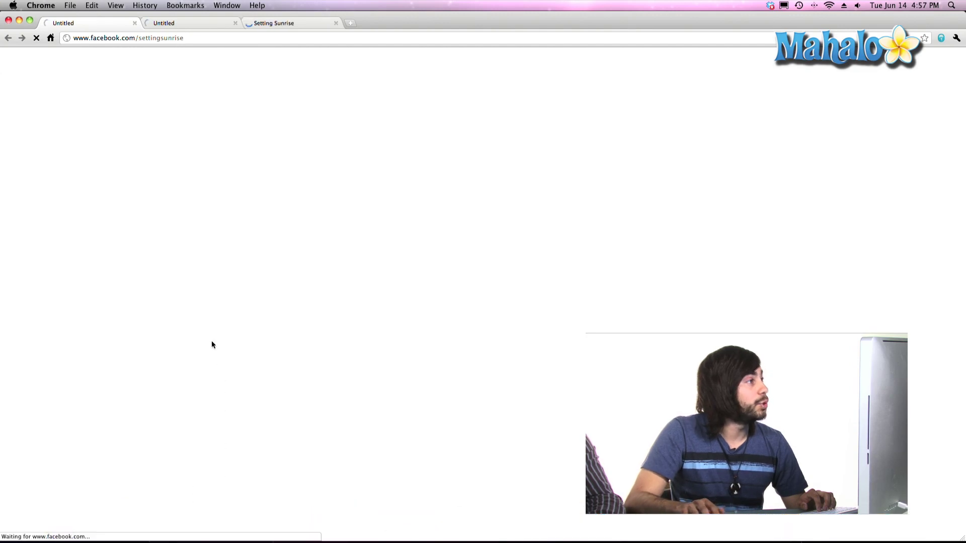
click(171, 24)
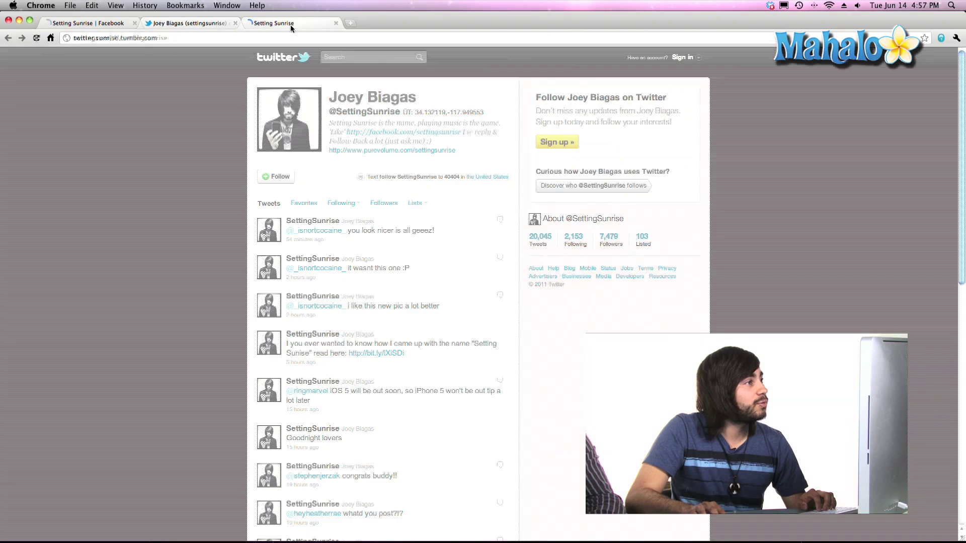
click(292, 24)
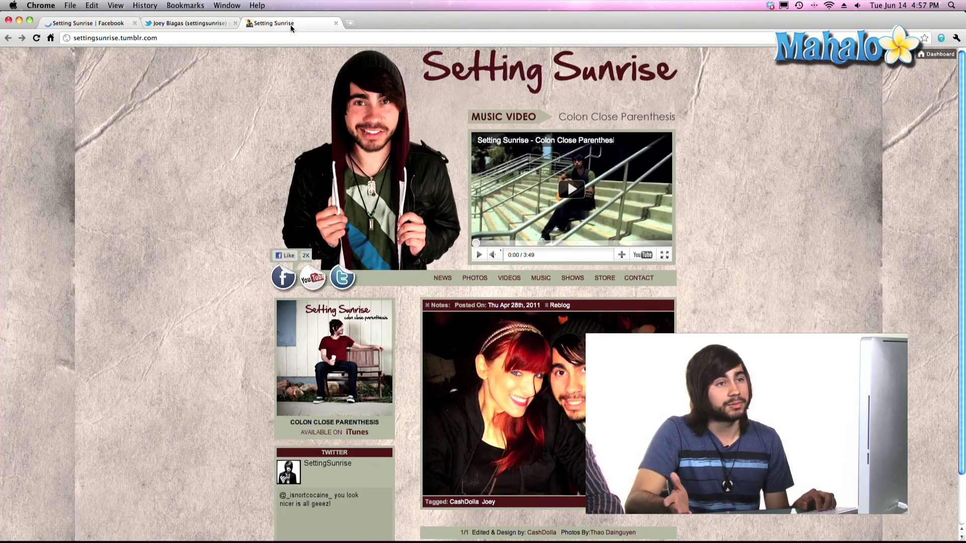